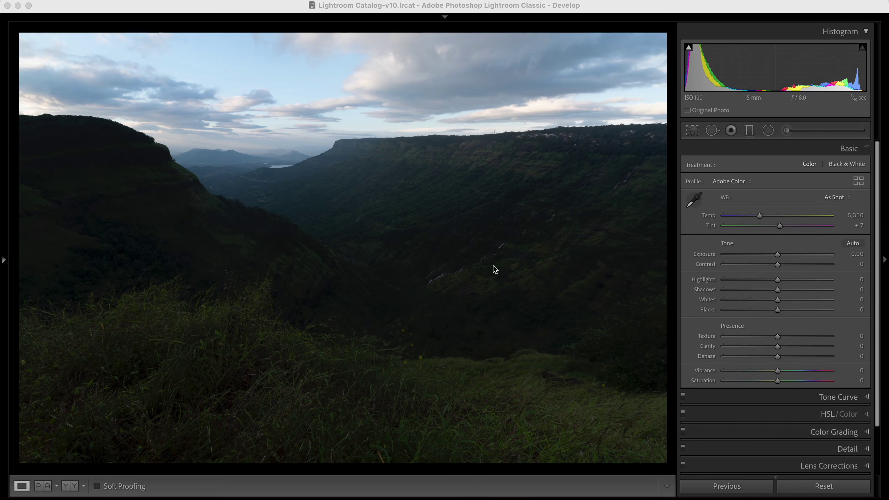
Step: Set highlights to -15, shadows to +12, whites to +18 and blacks to -3, and raise the valley photo's clarity slightly
{"action": "left_click_drag", "start_coordinate": [778, 280], "coordinate": [787, 300]}
{"action": "left_click_drag", "start_coordinate": [777, 309], "coordinate": [773, 310]}
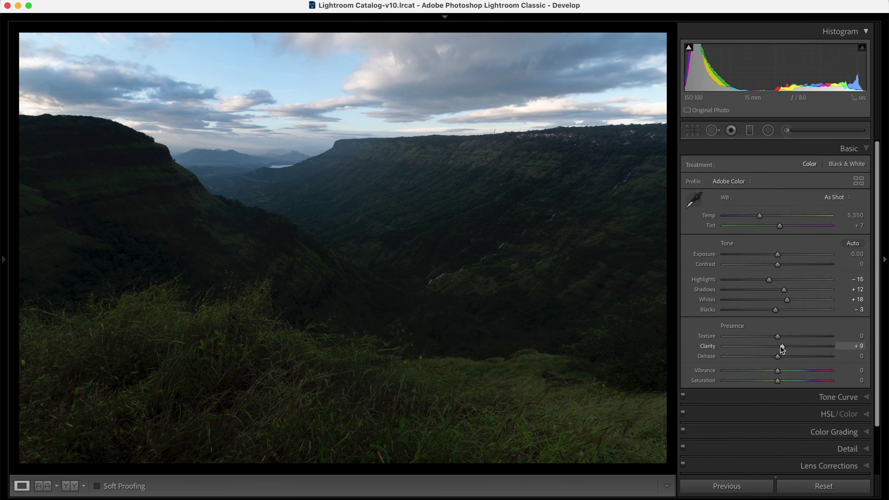
Step: Fine-tune the photo's tone and color, and set the sharpening amount to 80 with masking at 22
{"action": "left_click", "coordinate": [778, 398]}
{"action": "left_click_drag", "start_coordinate": [798, 224], "coordinate": [798, 222]}
{"action": "left_click_drag", "start_coordinate": [760, 265], "coordinate": [759, 260]}
{"action": "left_click_drag", "start_coordinate": [730, 293], "coordinate": [732, 292]}
{"action": "left_click", "coordinate": [775, 387]}
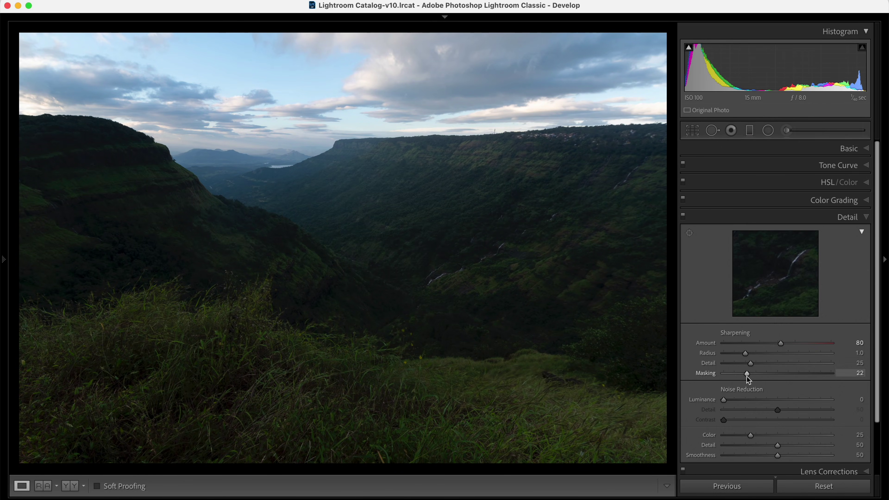
Step: Add a post-crop vignette with an amount of -10
{"action": "scroll", "coordinate": [756, 402], "scroll_direction": "down", "scroll_amount": 3}
{"action": "left_click", "coordinate": [764, 461]}
{"action": "left_click_drag", "start_coordinate": [778, 304], "coordinate": [774, 308]}
Step: Add graduated filters over the sky and the valley, plus an inverted, tilted radial filter around the waterfall slope
{"action": "left_click", "coordinate": [749, 130]}
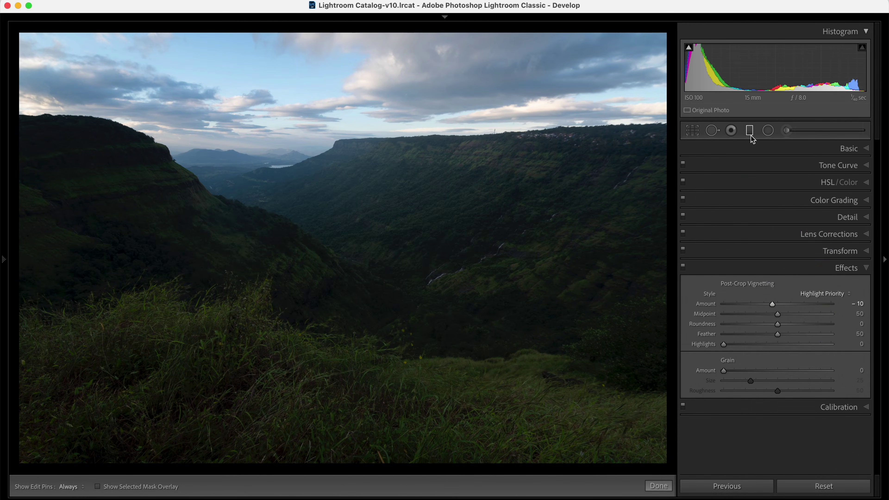
{"action": "left_click", "coordinate": [770, 420]}
{"action": "left_click", "coordinate": [766, 444]}
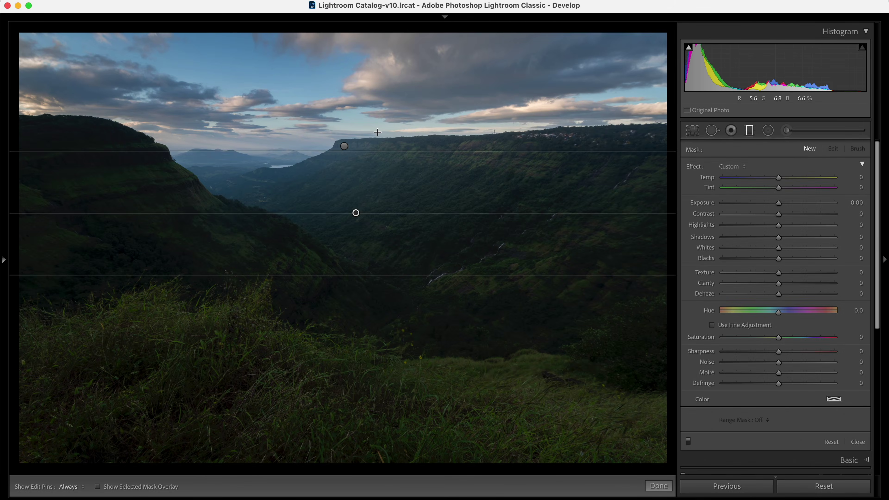
{"action": "left_click_drag", "start_coordinate": [781, 450], "coordinate": [782, 452]}
{"action": "left_click", "coordinate": [858, 471]}
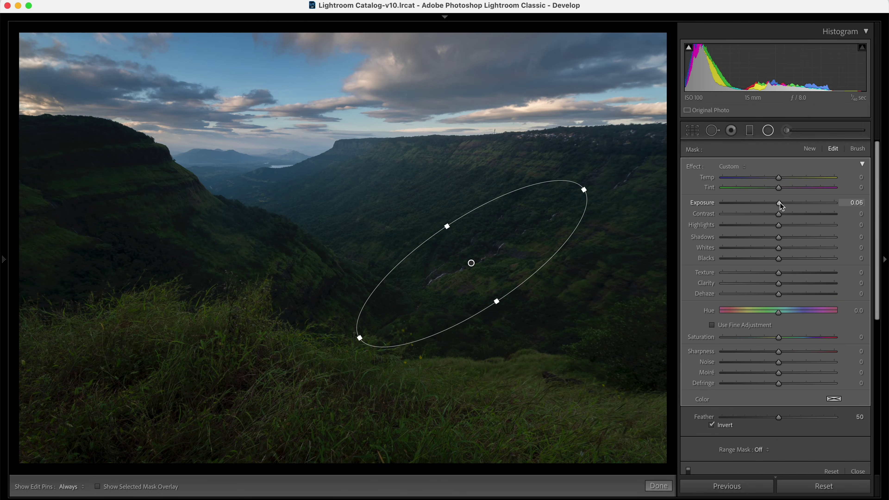
{"action": "left_click", "coordinate": [858, 471]}
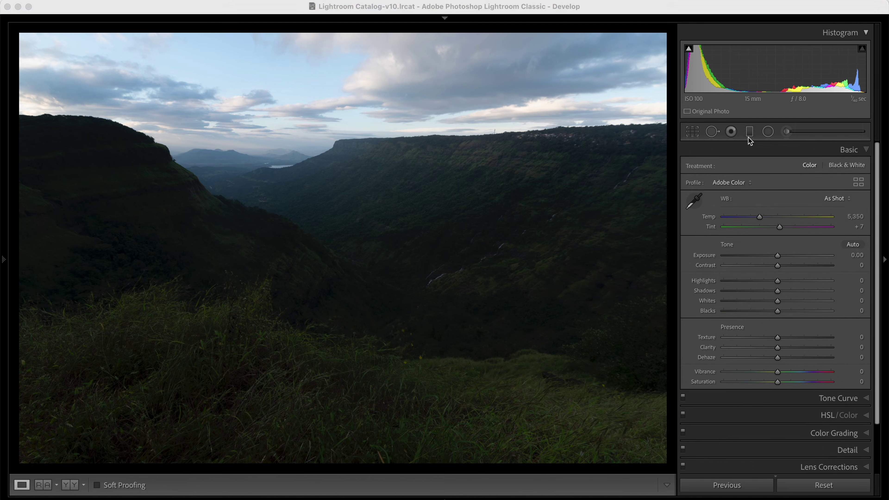
Step: Add a graduated filter over the sky fading out just below the horizon, and reset its exposure and clarity to 0
{"action": "key", "text": "m"}
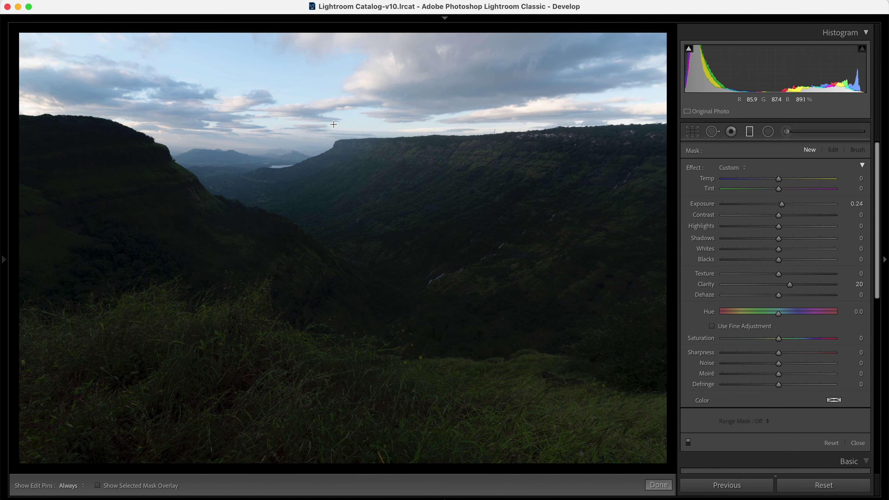
{"action": "left_click_drag", "start_coordinate": [334, 117], "coordinate": [334, 170]}
{"action": "double_click", "coordinate": [789, 284]}
Step: Set the sky filter's highlights to -40, saturation to 30, temp to 19, clarity to 15 and exposure to -0.16
{"action": "left_click_drag", "start_coordinate": [777, 229], "coordinate": [755, 229]}
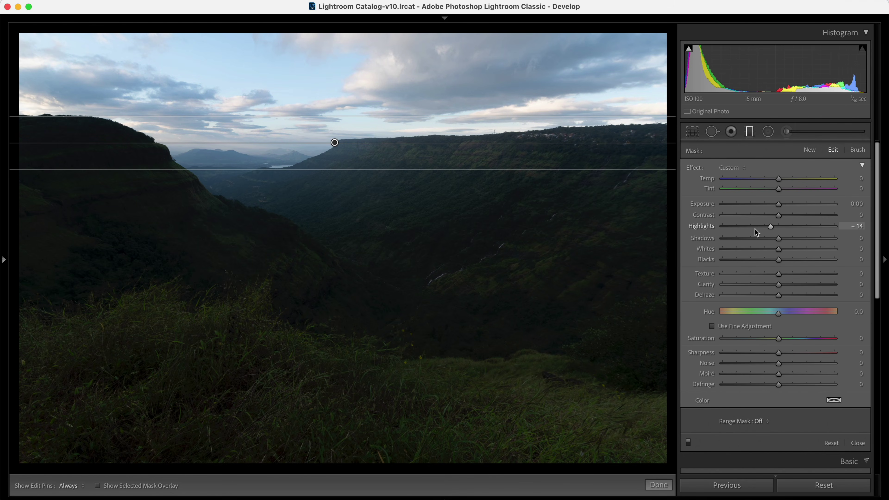
{"action": "left_click_drag", "start_coordinate": [779, 338], "coordinate": [796, 337]}
{"action": "left_click_drag", "start_coordinate": [778, 179], "coordinate": [790, 178]}
{"action": "left_click_drag", "start_coordinate": [779, 284], "coordinate": [788, 284]}
{"action": "left_click_drag", "start_coordinate": [779, 204], "coordinate": [777, 207]}
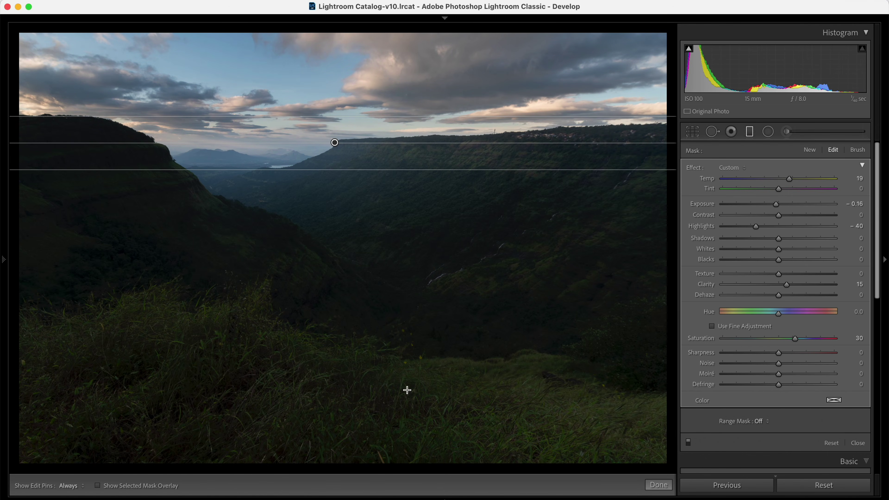
Step: Show the sky filter's mask overlay and try erasing the mask from the left hilltop with the filter brush
{"action": "left_click", "coordinate": [118, 487]}
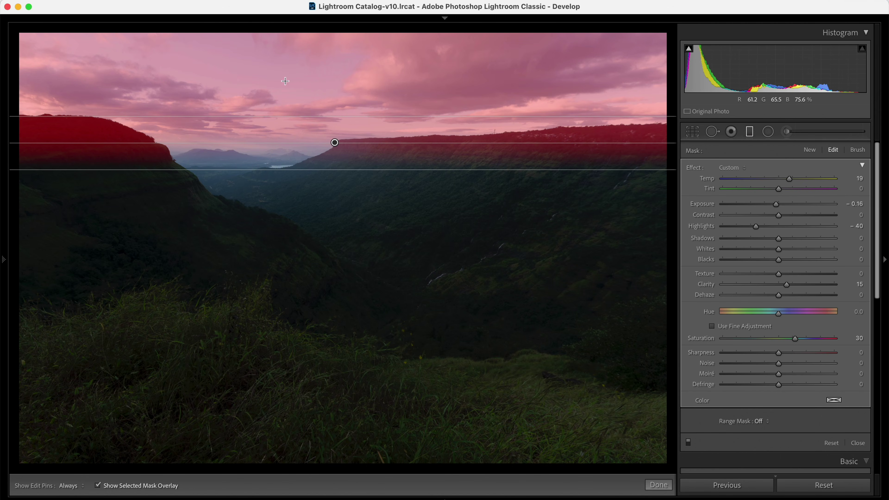
{"action": "left_click", "coordinate": [857, 150]}
{"action": "key", "text": "h"}
{"action": "mouse_move", "coordinate": [129, 143]}
{"action": "left_mouse_down"}
{"action": "mouse_move", "coordinate": [97, 134]}
{"action": "mouse_move", "coordinate": [145, 152]}
{"action": "mouse_move", "coordinate": [56, 130]}
{"action": "mouse_move", "coordinate": [6, 136]}
{"action": "mouse_move", "coordinate": [90, 152]}
{"action": "mouse_move", "coordinate": [4, 154]}
{"action": "mouse_move", "coordinate": [95, 143]}
{"action": "mouse_move", "coordinate": [7, 131]}
{"action": "mouse_move", "coordinate": [125, 139]}
{"action": "left_mouse_up"}
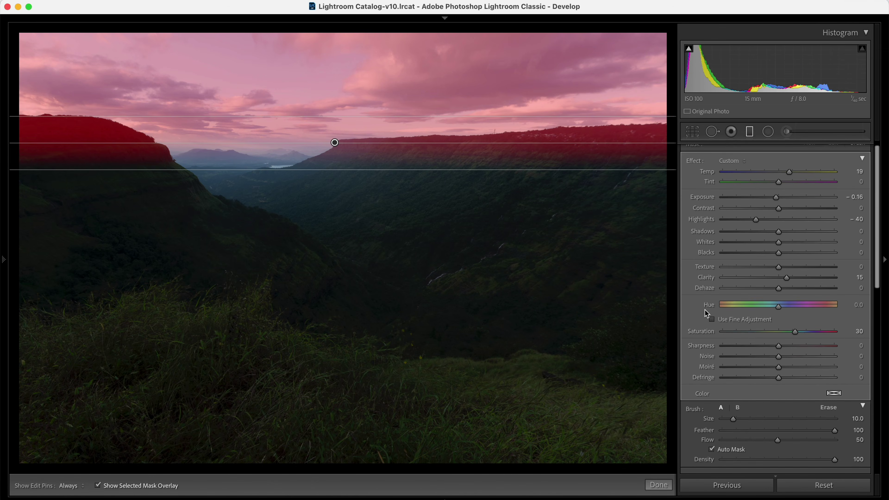
Step: Hide the mask overlay and apply a Luminance range mask to the sky filter
{"action": "scroll", "coordinate": [705, 310], "scroll_direction": "down", "scroll_amount": 5}
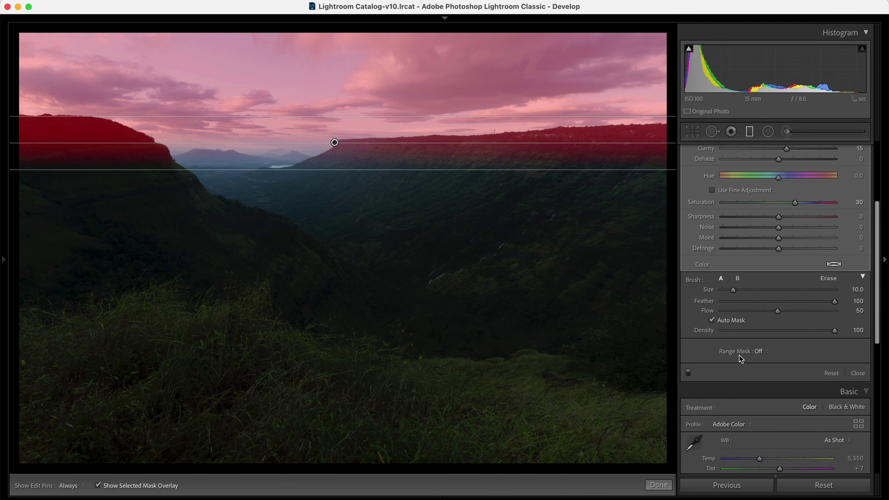
{"action": "left_click", "coordinate": [758, 354]}
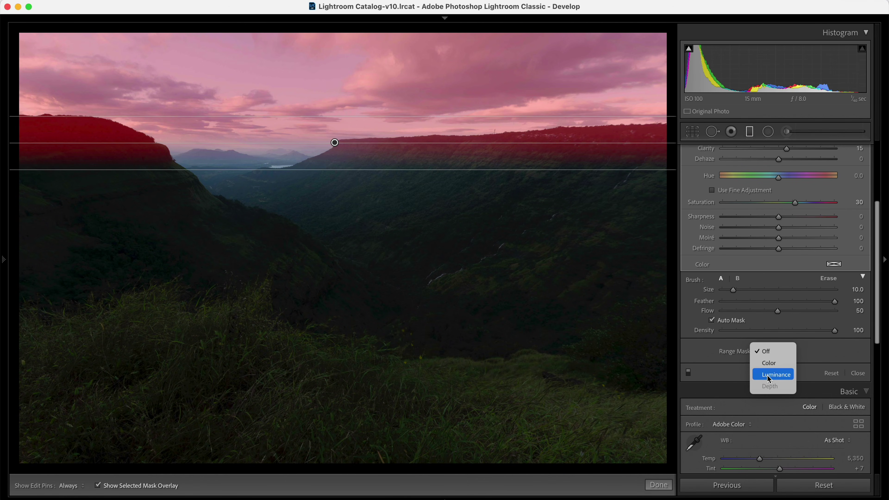
{"action": "left_click", "coordinate": [97, 486]}
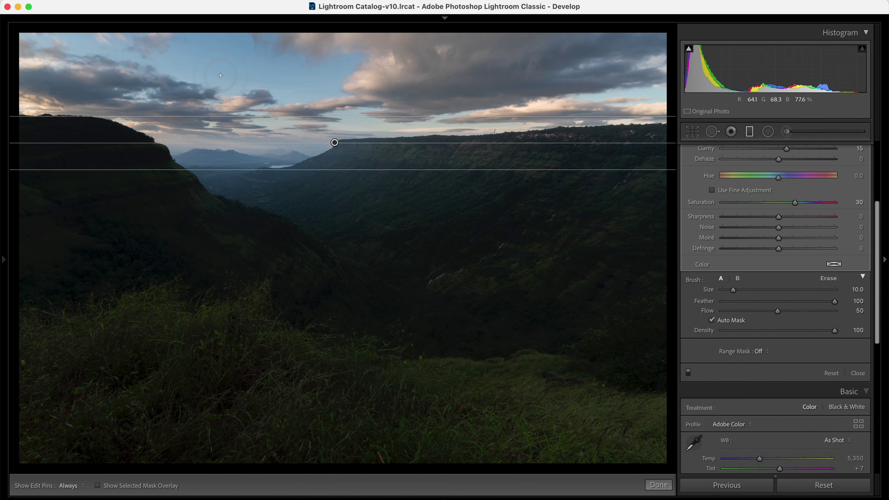
{"action": "left_click", "coordinate": [764, 352]}
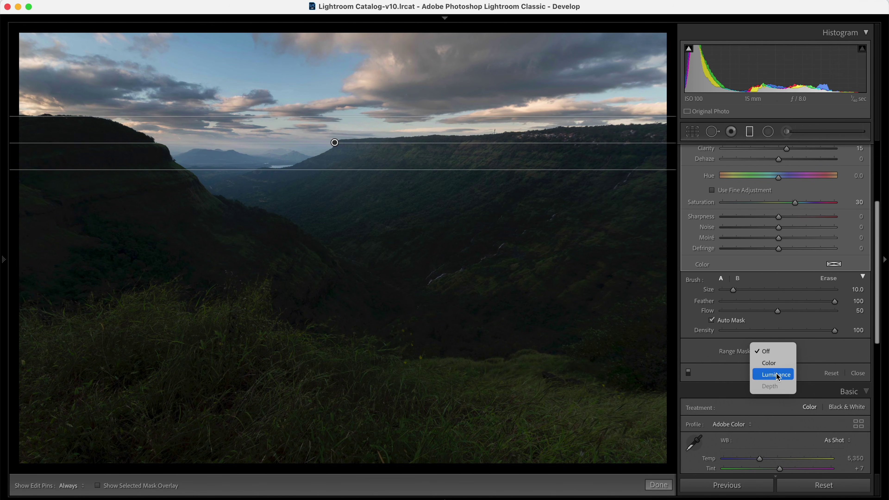
{"action": "left_click", "coordinate": [776, 373]}
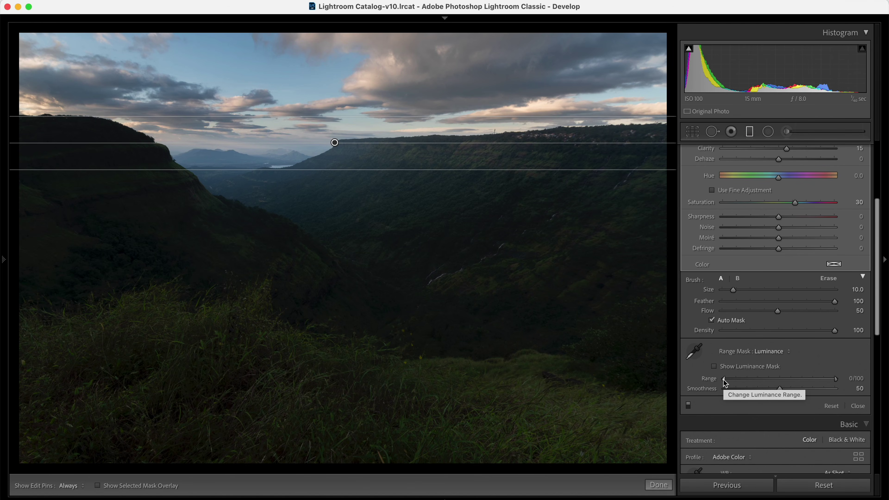
Step: Set the sky filter's luminance range to 75/100 and turn off the luminance mask preview
{"action": "left_click_drag", "start_coordinate": [723, 379], "coordinate": [796, 379]}
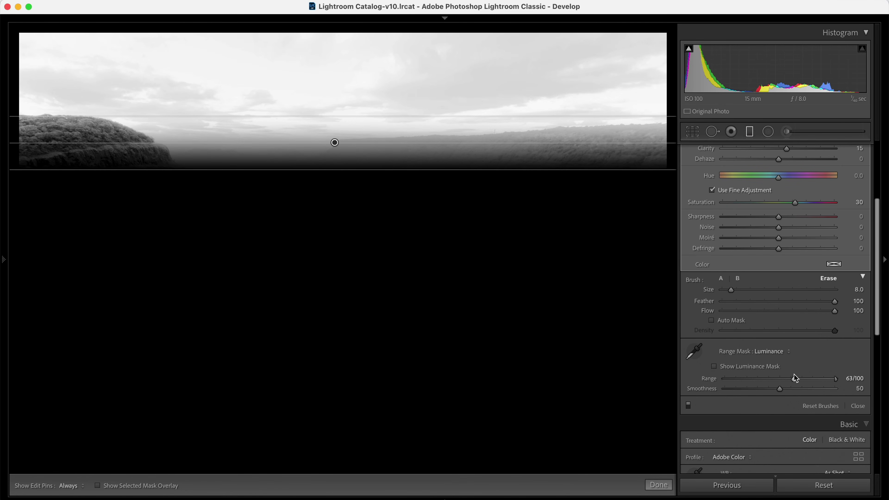
{"action": "left_click_drag", "start_coordinate": [797, 378], "coordinate": [808, 379]}
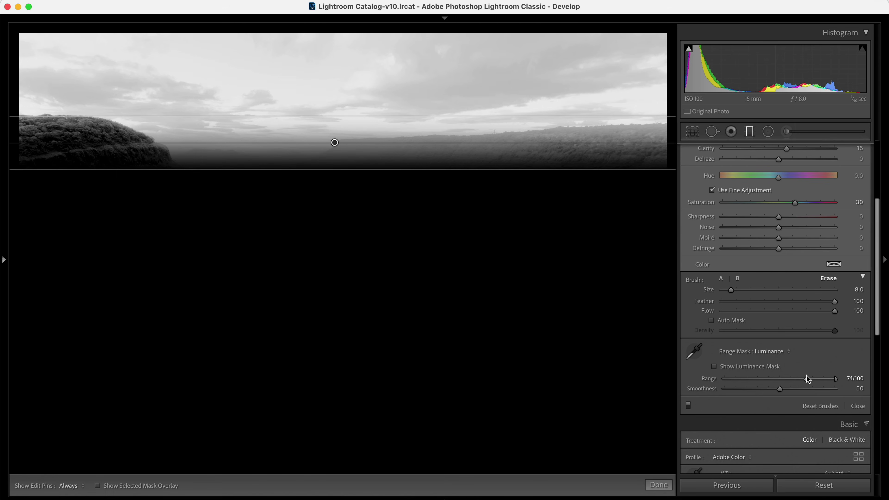
{"action": "left_click_drag", "start_coordinate": [806, 375], "coordinate": [809, 379]}
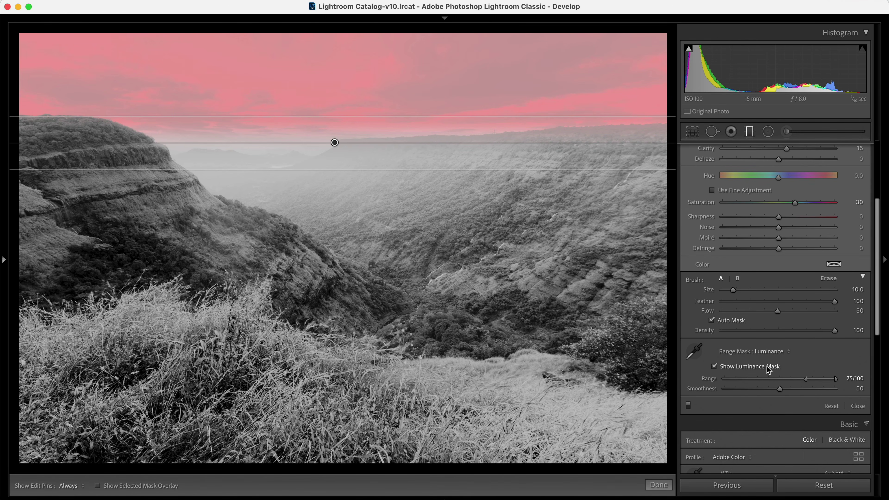
{"action": "left_click", "coordinate": [767, 367]}
Step: Change the sky filter's exposure to -0.32, clarity to 34, highlights to -45 and saturation to 35
{"action": "scroll", "coordinate": [767, 366], "scroll_direction": "up", "scroll_amount": 5}
{"action": "mouse_move", "coordinate": [775, 197]}
{"action": "left_mouse_down"}
{"action": "mouse_move", "coordinate": [766, 198]}
{"action": "mouse_move", "coordinate": [774, 197]}
{"action": "left_mouse_up"}
{"action": "left_click_drag", "start_coordinate": [787, 279], "coordinate": [799, 277]}
{"action": "left_click_drag", "start_coordinate": [756, 220], "coordinate": [754, 220]}
{"action": "left_click_drag", "start_coordinate": [795, 333], "coordinate": [799, 334]}
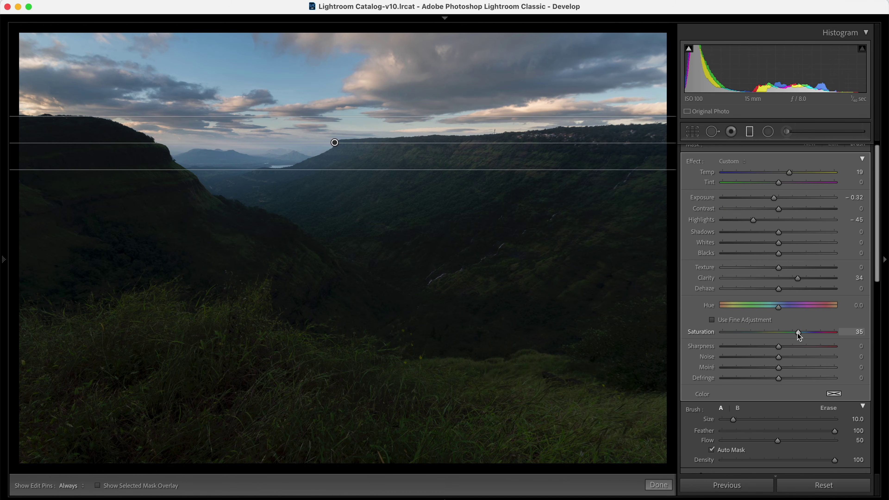
Step: Lower the smoothness of the sky filter's range mask slightly and finish editing the filter
{"action": "scroll", "coordinate": [798, 333], "scroll_direction": "down", "scroll_amount": 5}
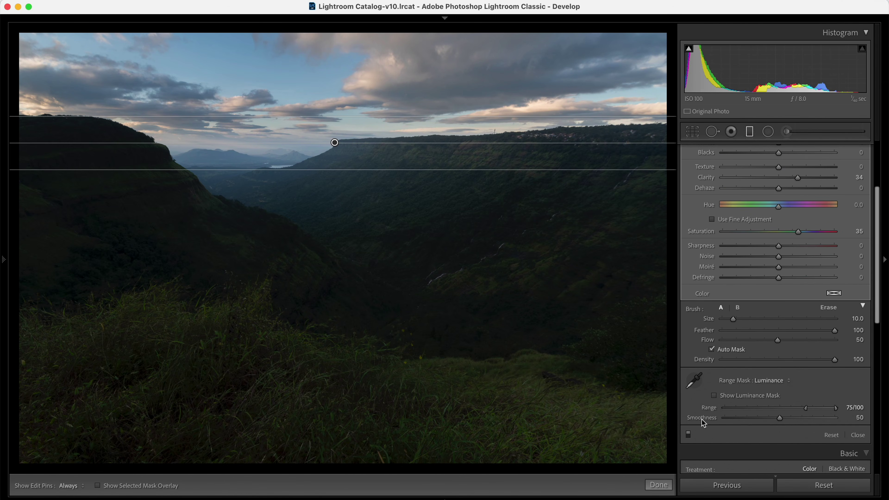
{"action": "mouse_move", "coordinate": [780, 419]}
{"action": "left_mouse_down"}
{"action": "mouse_move", "coordinate": [789, 418]}
{"action": "mouse_move", "coordinate": [777, 417]}
{"action": "left_mouse_up"}
{"action": "left_click", "coordinate": [750, 132]}
Step: Add a second graduated filter covering the land below the horizon, with clarity reset to 0, exposure raised and shadows at 7
{"action": "left_click", "coordinate": [750, 134]}
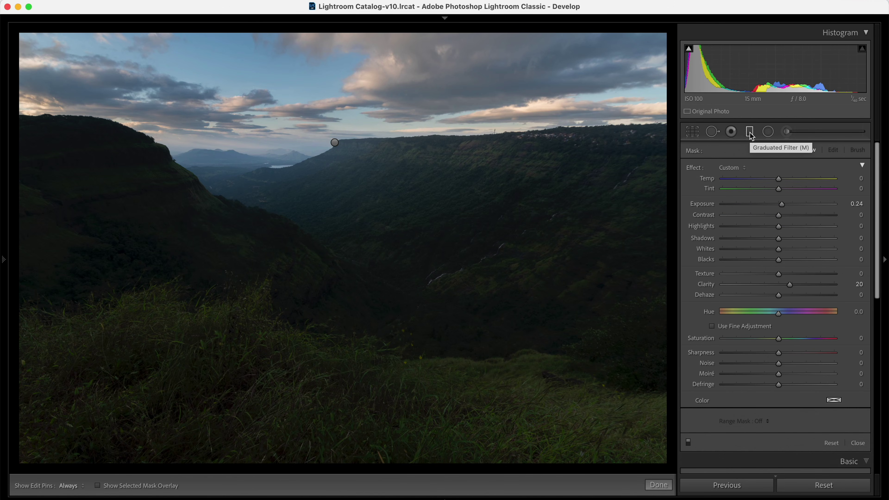
{"action": "left_click_drag", "start_coordinate": [431, 139], "coordinate": [438, 113]}
{"action": "double_click", "coordinate": [790, 285]}
{"action": "left_click_drag", "start_coordinate": [782, 204], "coordinate": [785, 203]}
{"action": "left_click_drag", "start_coordinate": [779, 238], "coordinate": [785, 239]}
Step: Apply a Luminance range mask to the land filter with a range of 0/65 and smoothness of 45
{"action": "scroll", "coordinate": [767, 315], "scroll_direction": "down", "scroll_amount": 5}
{"action": "left_click", "coordinate": [763, 340]}
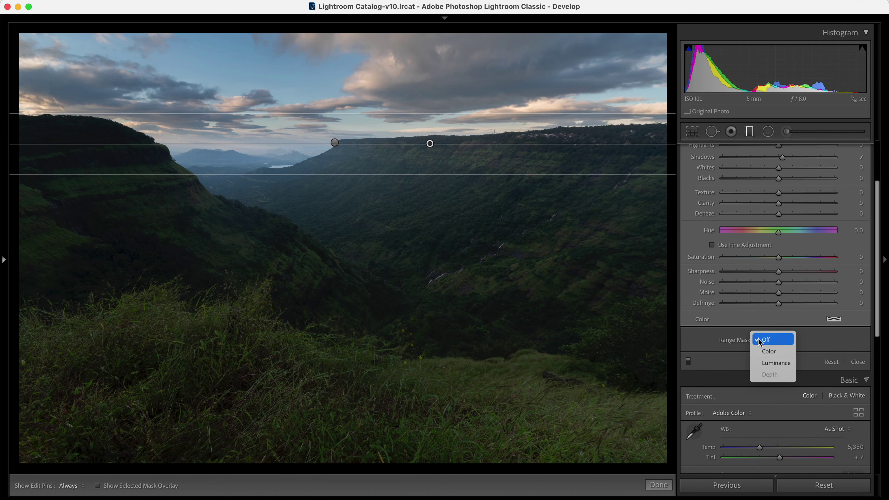
{"action": "left_click", "coordinate": [767, 364]}
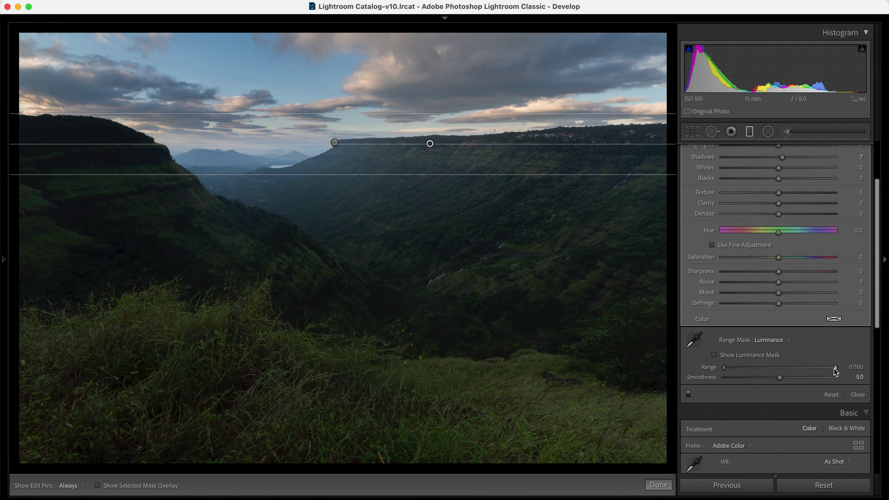
{"action": "left_click_drag", "start_coordinate": [836, 367], "coordinate": [774, 373]}
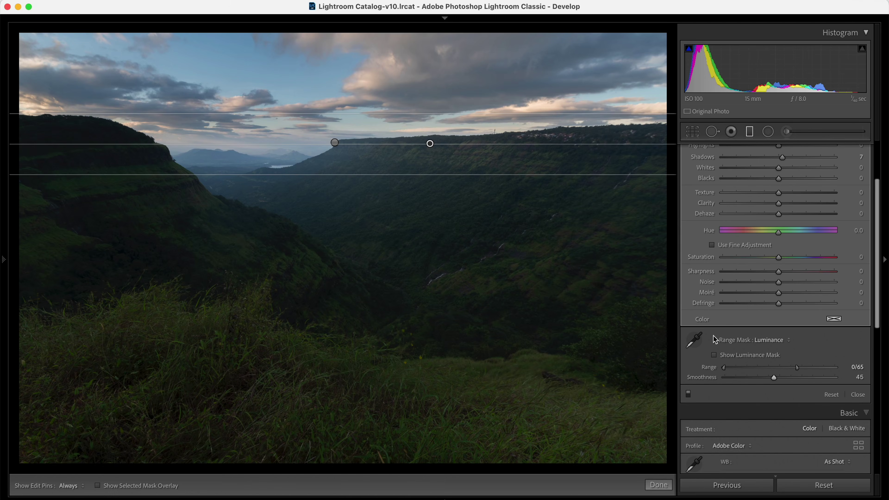
Step: Sample the land filter's luminance range from the dark slope around the waterfall with the range selector
{"action": "left_click", "coordinate": [699, 342]}
{"action": "left_click", "coordinate": [552, 313]}
{"action": "left_click_drag", "start_coordinate": [505, 280], "coordinate": [564, 315]}
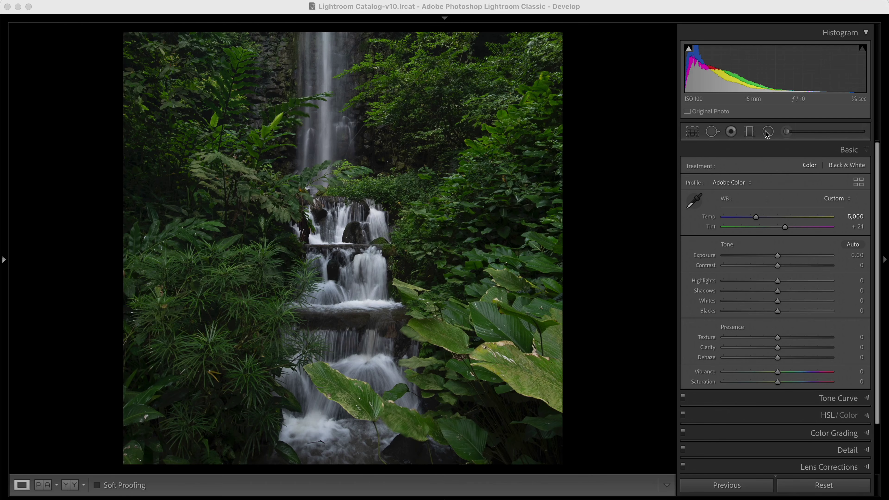
Step: Draw an upright oval radial filter around the cascading waterfall, show its mask overlay and invert it to affect the inside
{"action": "left_click", "coordinate": [768, 131]}
{"action": "left_click_drag", "start_coordinate": [345, 316], "coordinate": [475, 494]}
{"action": "key", "text": "o"}
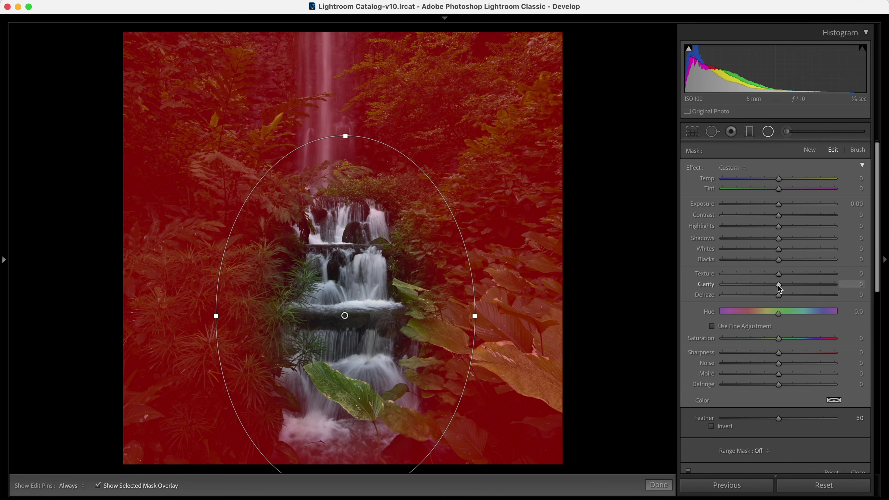
{"action": "left_click", "coordinate": [715, 427]}
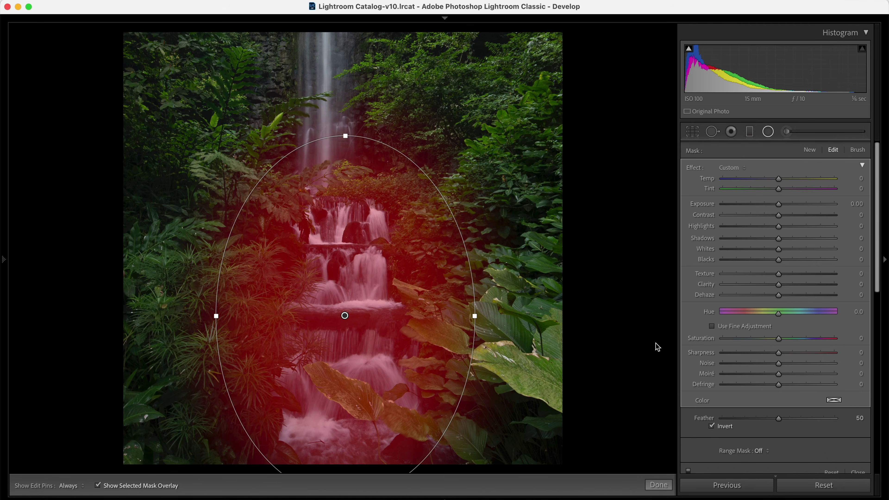
Step: Hide the mask overlay and set the radial filter's clarity to -61 and texture to -59
{"action": "left_click", "coordinate": [105, 489]}
{"action": "left_click_drag", "start_coordinate": [778, 284], "coordinate": [746, 286]}
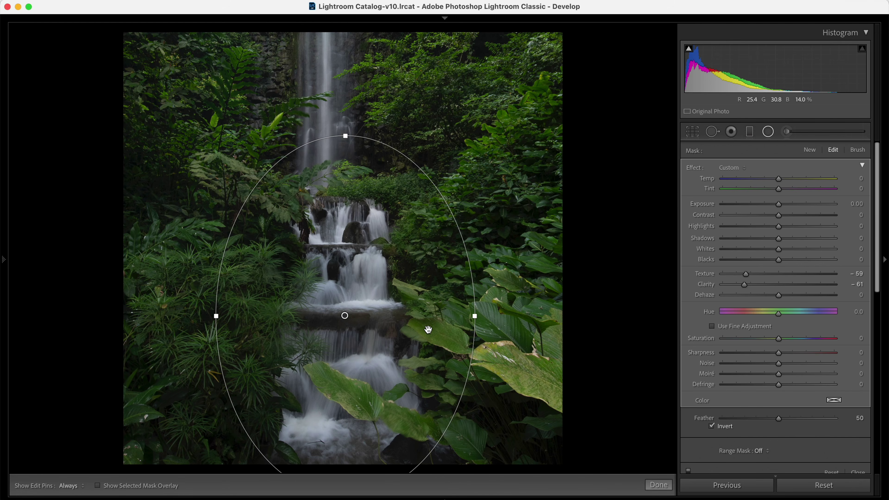
Step: Apply a Luminance range mask to the radial filter with a range of 50/100 and smoothness of 29
{"action": "left_click", "coordinate": [767, 451]}
{"action": "left_click", "coordinate": [774, 473]}
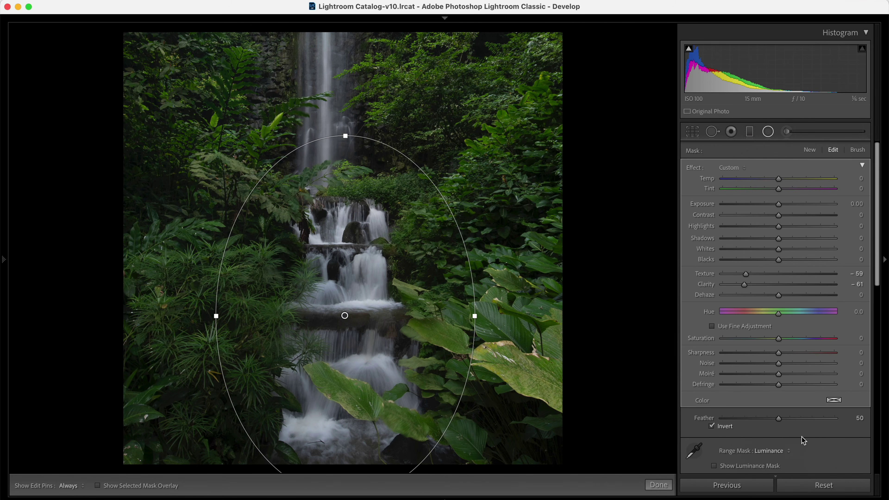
{"action": "scroll", "coordinate": [802, 438], "scroll_direction": "down", "scroll_amount": 5}
{"action": "left_click_drag", "start_coordinate": [726, 397], "coordinate": [765, 407]}
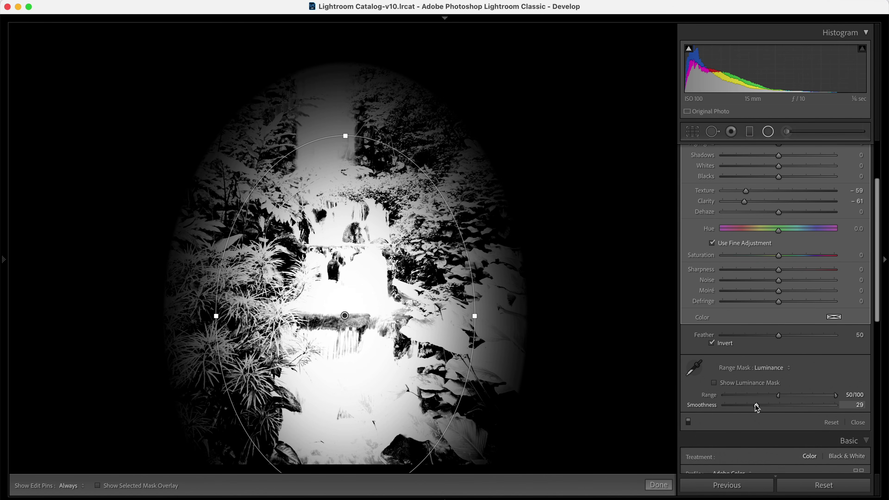
{"action": "left_click_drag", "start_coordinate": [757, 407], "coordinate": [754, 406]}
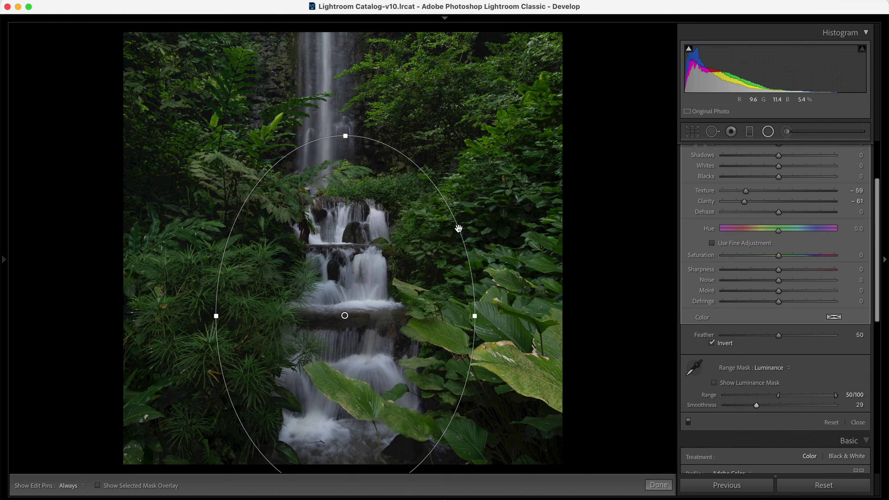
Step: Show the mask overlay and erase the radial filter's mask from the foliage on both sides of the waterfall
{"action": "scroll", "coordinate": [772, 151], "scroll_direction": "up", "scroll_amount": 5}
{"action": "left_click", "coordinate": [858, 150]}
{"action": "left_click", "coordinate": [98, 487]}
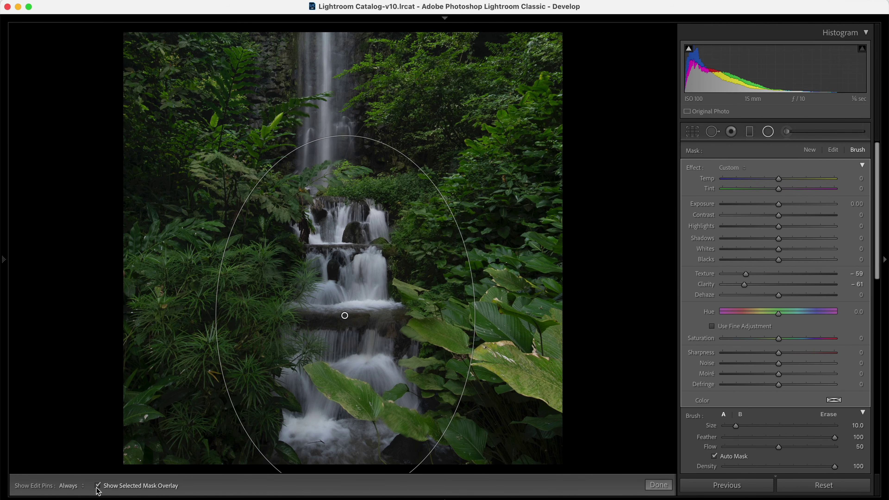
{"action": "key", "text": "alt"}
{"action": "mouse_move", "coordinate": [436, 275]}
{"action": "left_mouse_down"}
{"action": "mouse_move", "coordinate": [449, 251]}
{"action": "mouse_move", "coordinate": [457, 282]}
{"action": "mouse_move", "coordinate": [347, 183]}
{"action": "mouse_move", "coordinate": [268, 220]}
{"action": "mouse_move", "coordinate": [220, 351]}
{"action": "mouse_move", "coordinate": [242, 394]}
{"action": "mouse_move", "coordinate": [218, 296]}
{"action": "mouse_move", "coordinate": [193, 316]}
{"action": "left_mouse_up"}
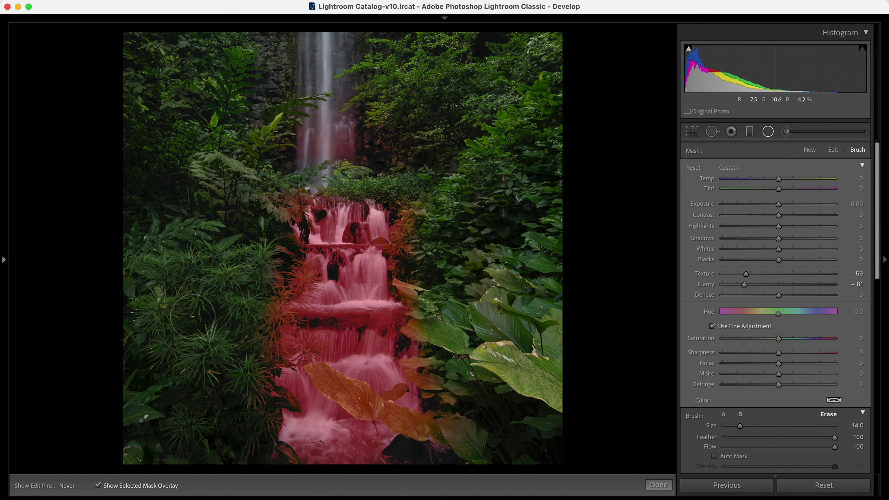
{"action": "key", "text": "h"}
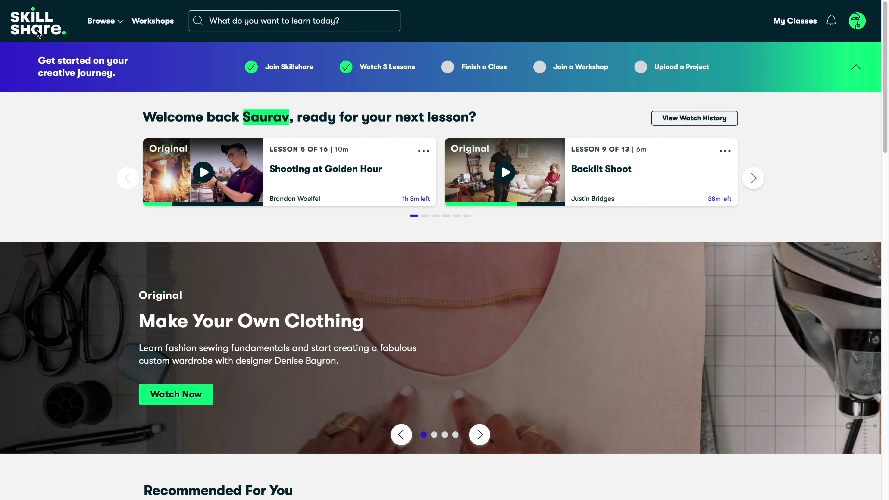
Step: Browse the class categories on Skillshare and play the "Location 1: Parking Garage" lesson of the street photography class
{"action": "left_click", "coordinate": [112, 22]}
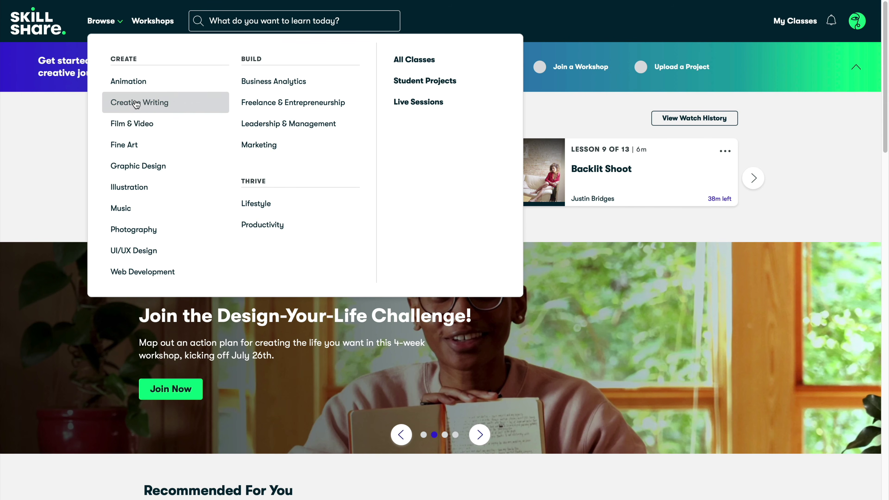
{"action": "left_click", "coordinate": [135, 91]}
{"action": "scroll", "coordinate": [78, 193], "scroll_direction": "down", "scroll_amount": 10}
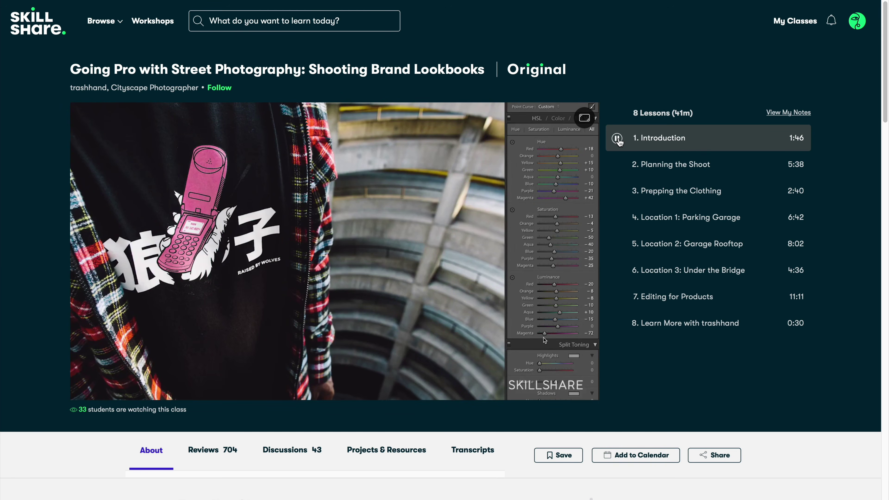
{"action": "left_click", "coordinate": [686, 217]}
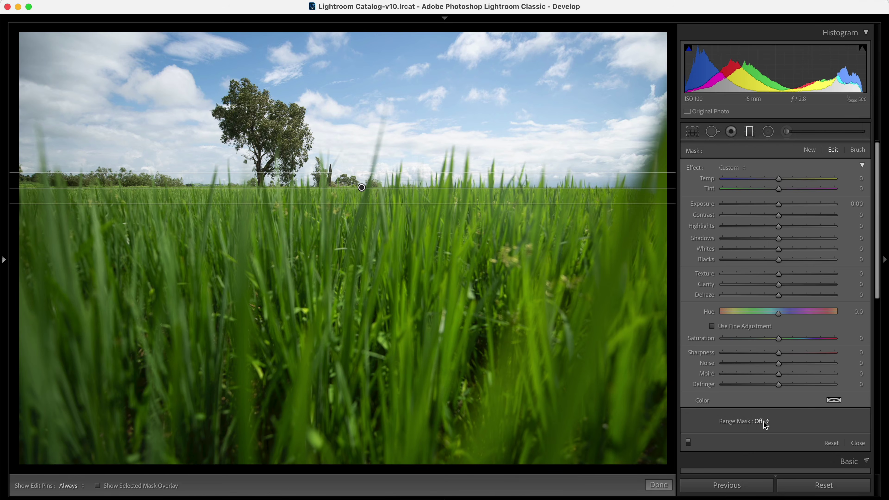
Step: In Lightroom Classic, set the range mask of the graduated filter over the grass field's sky to Color
{"action": "left_click", "coordinate": [766, 422]}
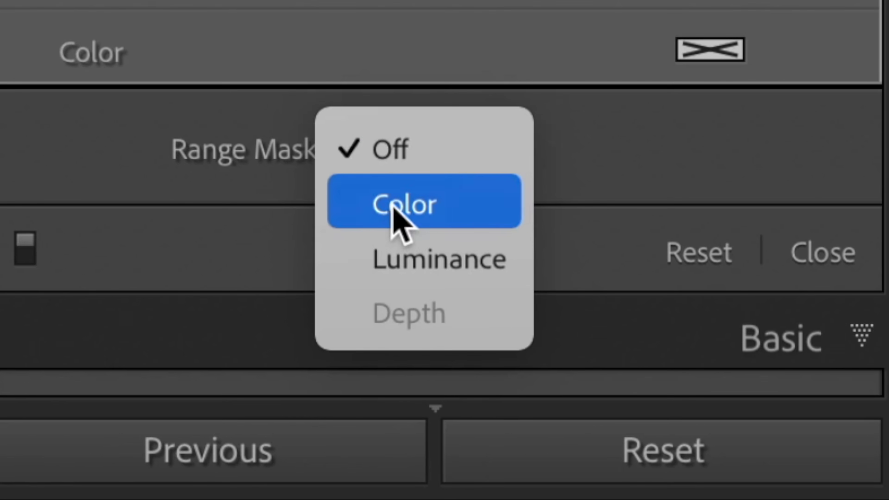
{"action": "left_click", "coordinate": [392, 209]}
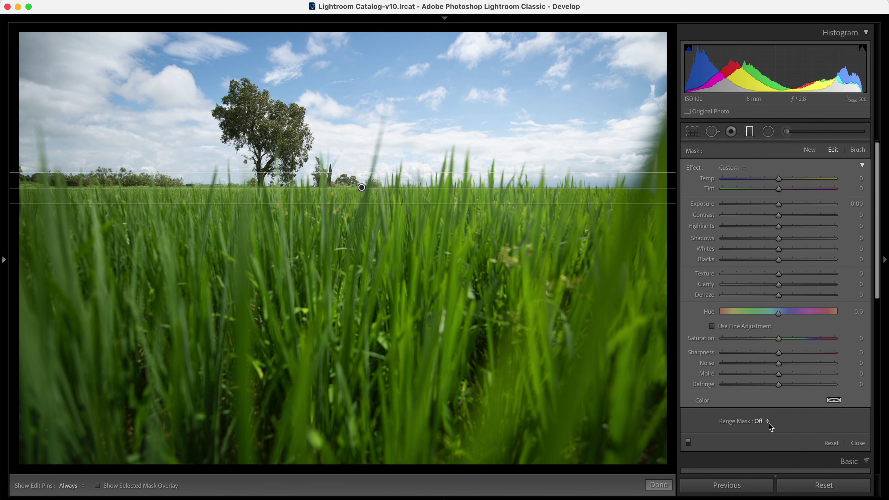
{"action": "left_click", "coordinate": [766, 423]}
{"action": "left_click", "coordinate": [768, 435]}
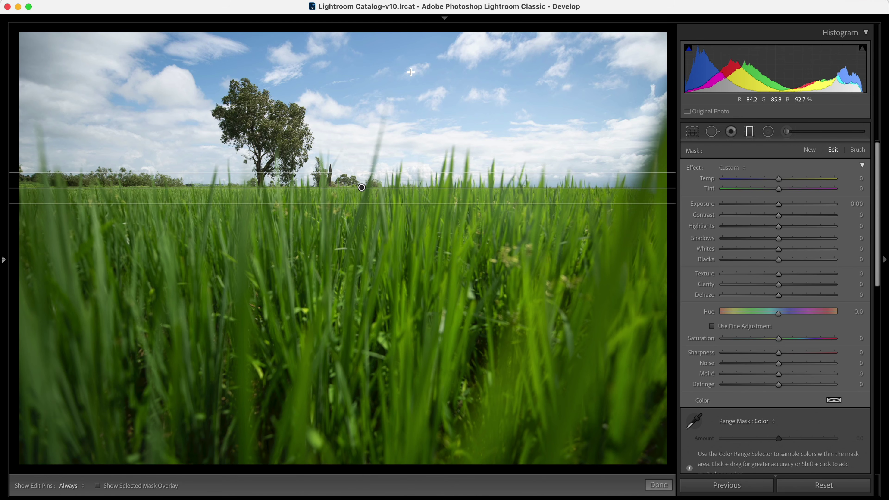
Step: Set the sky graduated filter's highlights to -37, clarity to 75 and saturation to 24
{"action": "left_click_drag", "start_coordinate": [780, 227], "coordinate": [759, 228]}
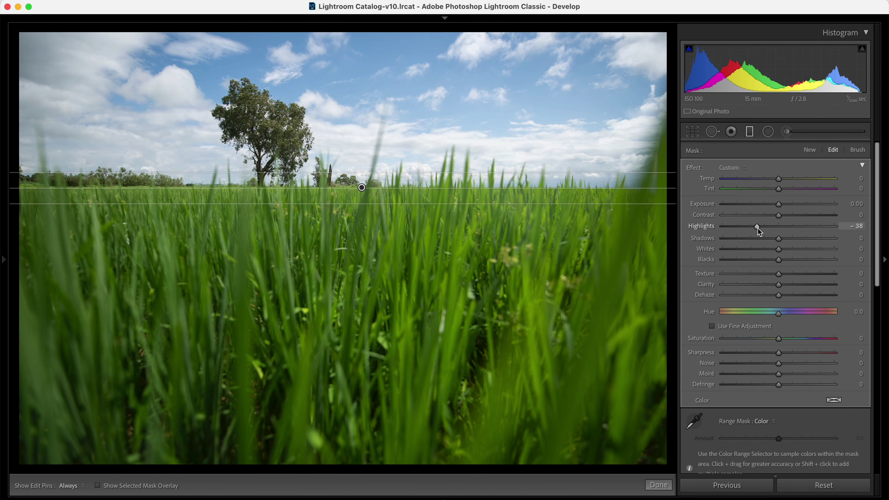
{"action": "left_click_drag", "start_coordinate": [778, 285], "coordinate": [820, 285]}
{"action": "left_click_drag", "start_coordinate": [779, 338], "coordinate": [793, 339]}
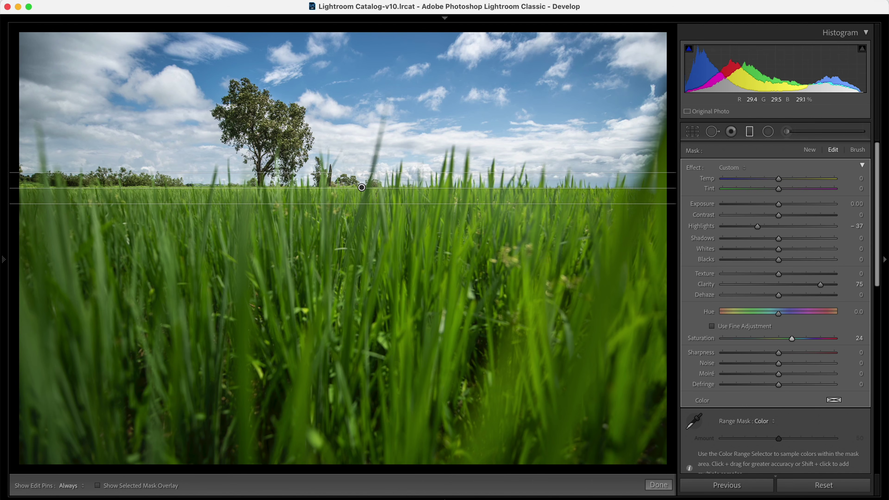
Step: Sample the blue sky to the right of the tree with the Color Range Selector for the graduated filter's mask
{"action": "left_click", "coordinate": [773, 426]}
{"action": "left_click", "coordinate": [773, 428]}
{"action": "scroll", "coordinate": [773, 428], "scroll_direction": "down", "scroll_amount": 3}
{"action": "left_click", "coordinate": [699, 365]}
{"action": "left_click", "coordinate": [525, 77]}
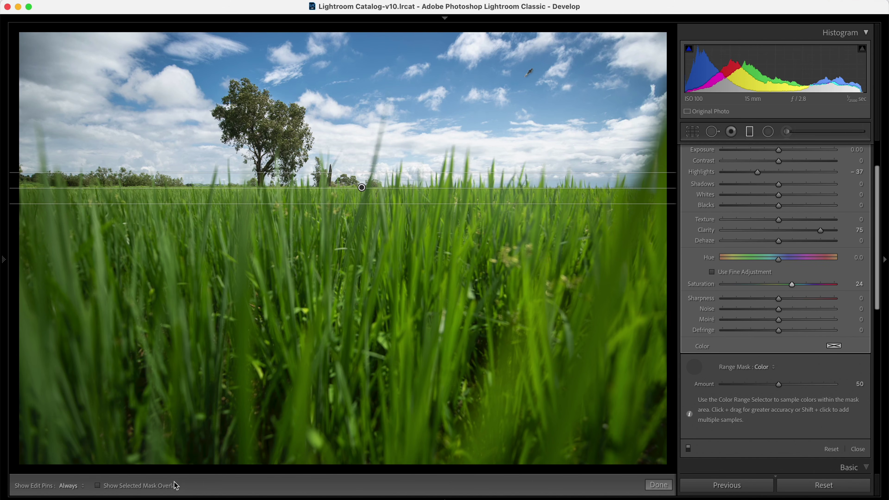
Step: Show the mask overlay, add four more color samples across the sky, and compare the photo with and without the overlay
{"action": "left_click", "coordinate": [164, 486]}
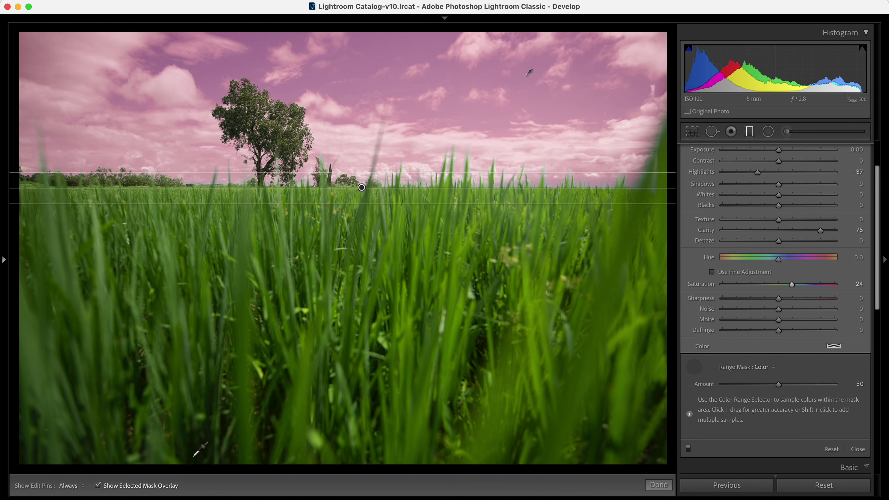
{"action": "left_click", "coordinate": [587, 107], "text": "shift"}
{"action": "left_click", "coordinate": [441, 73], "text": "shift"}
{"action": "left_click", "coordinate": [382, 49], "text": "shift"}
{"action": "left_click", "coordinate": [208, 77], "text": "shift"}
{"action": "left_click", "coordinate": [98, 488]}
{"action": "left_click", "coordinate": [97, 487]}
{"action": "left_click", "coordinate": [98, 487]}
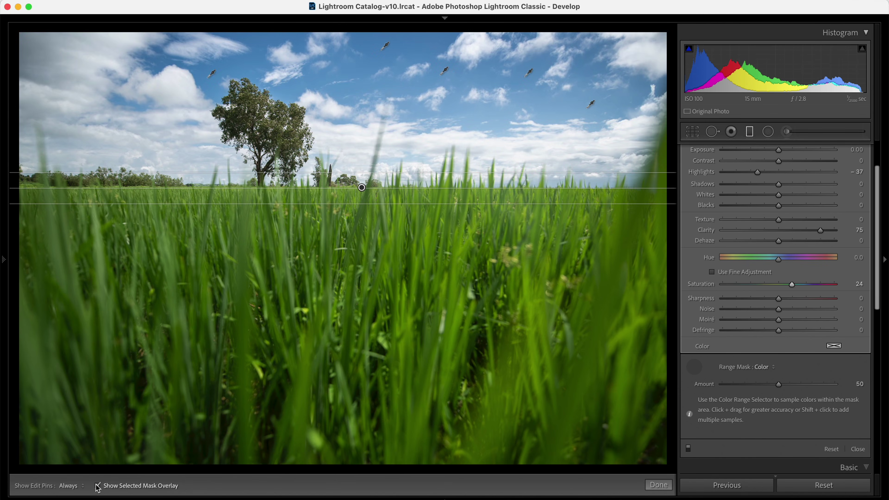
{"action": "left_click", "coordinate": [98, 487]}
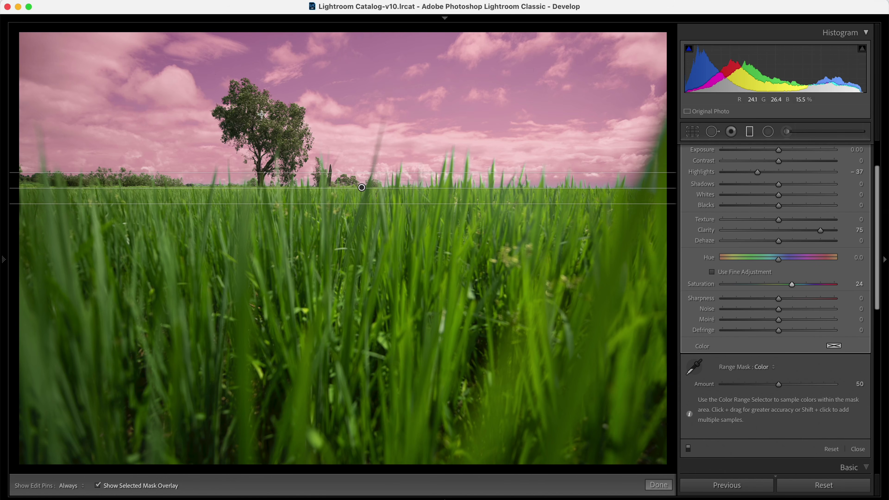
Step: Check the mask edges around the tree up close with the overlay and slightly lower the color range mask's amount
{"action": "key", "text": "z"}
{"action": "left_click_drag", "start_coordinate": [258, 100], "coordinate": [382, 370]}
{"action": "left_click", "coordinate": [97, 485]}
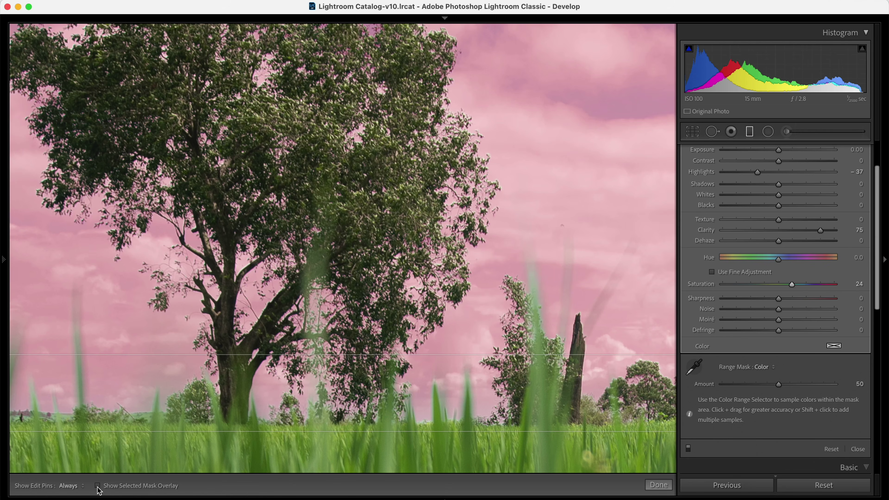
{"action": "left_click", "coordinate": [97, 485]}
{"action": "key", "text": "z"}
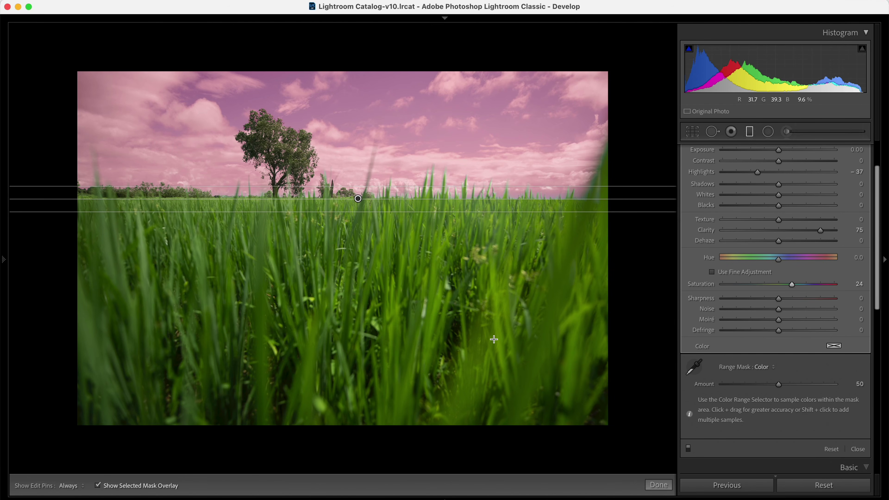
{"action": "mouse_move", "coordinate": [779, 385]}
{"action": "left_mouse_down"}
{"action": "mouse_move", "coordinate": [816, 387]}
{"action": "mouse_move", "coordinate": [747, 382]}
{"action": "mouse_move", "coordinate": [774, 380]}
{"action": "left_mouse_up"}
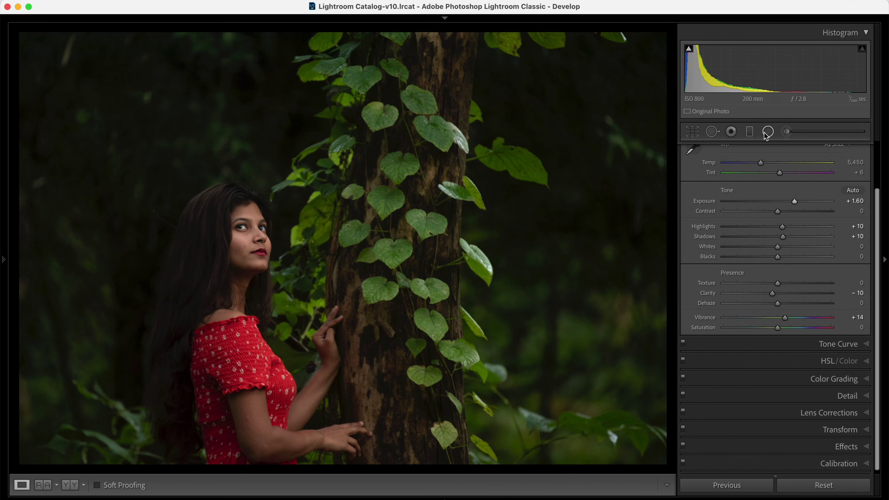
Step: Draw a circular radial filter around the woman's red top in the forest portrait and invert it to affect the inside
{"action": "left_click", "coordinate": [768, 132]}
{"action": "left_click_drag", "start_coordinate": [244, 378], "coordinate": [336, 469]}
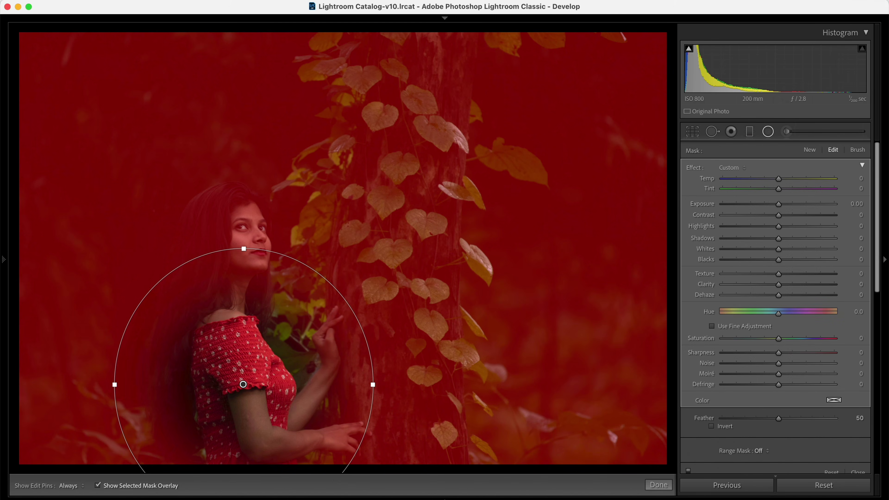
{"action": "left_click", "coordinate": [725, 426]}
{"action": "scroll", "coordinate": [756, 438], "scroll_direction": "down", "scroll_amount": 2}
Step: Set the radial filter's range mask to Color and sample the red fabric of the woman's top
{"action": "left_click", "coordinate": [763, 412]}
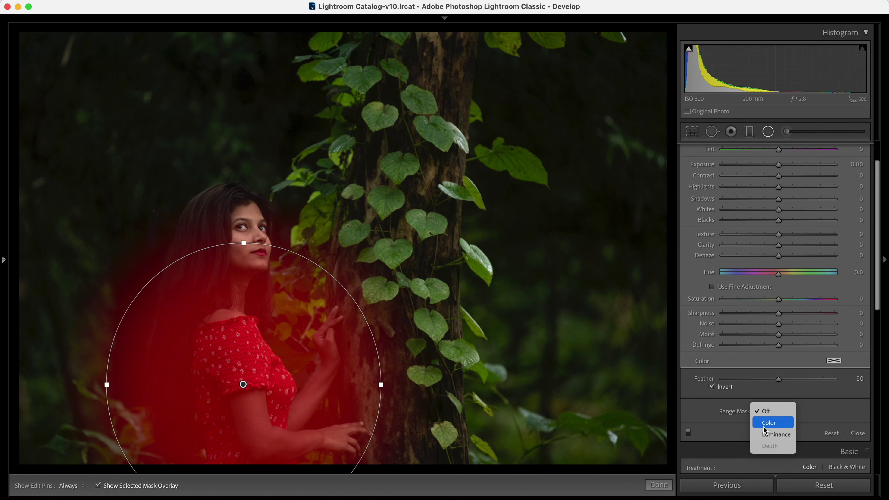
{"action": "left_click", "coordinate": [765, 424]}
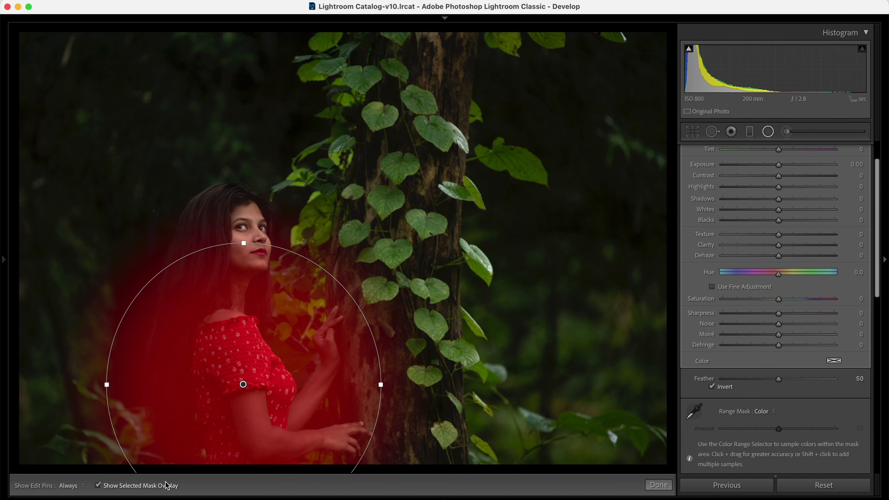
{"action": "left_click", "coordinate": [695, 411]}
{"action": "left_click", "coordinate": [249, 359]}
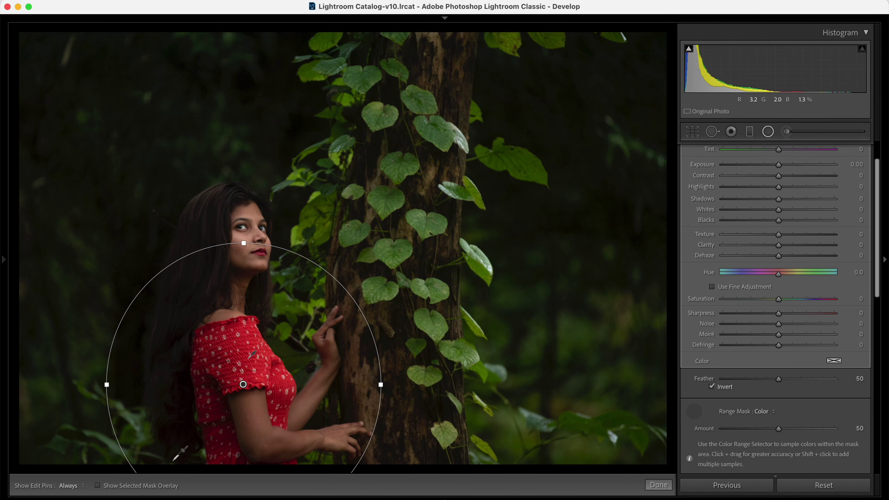
Step: Check the red top's mask with the overlay, hide the overlay and shift the radial filter's hue slightly toward magenta
{"action": "left_click", "coordinate": [161, 487]}
{"action": "left_click", "coordinate": [161, 487]}
{"action": "left_click", "coordinate": [162, 487]}
{"action": "left_click", "coordinate": [162, 487]}
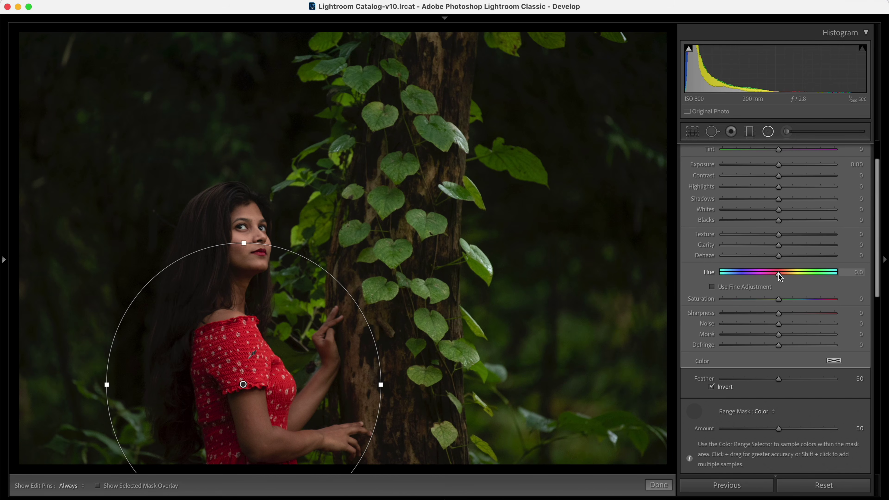
{"action": "mouse_move", "coordinate": [780, 278]}
{"action": "left_mouse_down"}
{"action": "mouse_move", "coordinate": [808, 278]}
{"action": "mouse_move", "coordinate": [774, 279]}
{"action": "left_mouse_up"}
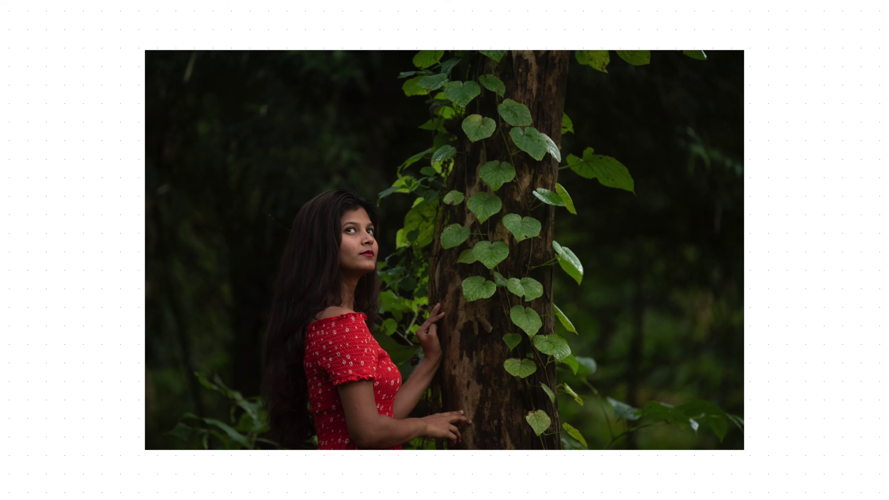